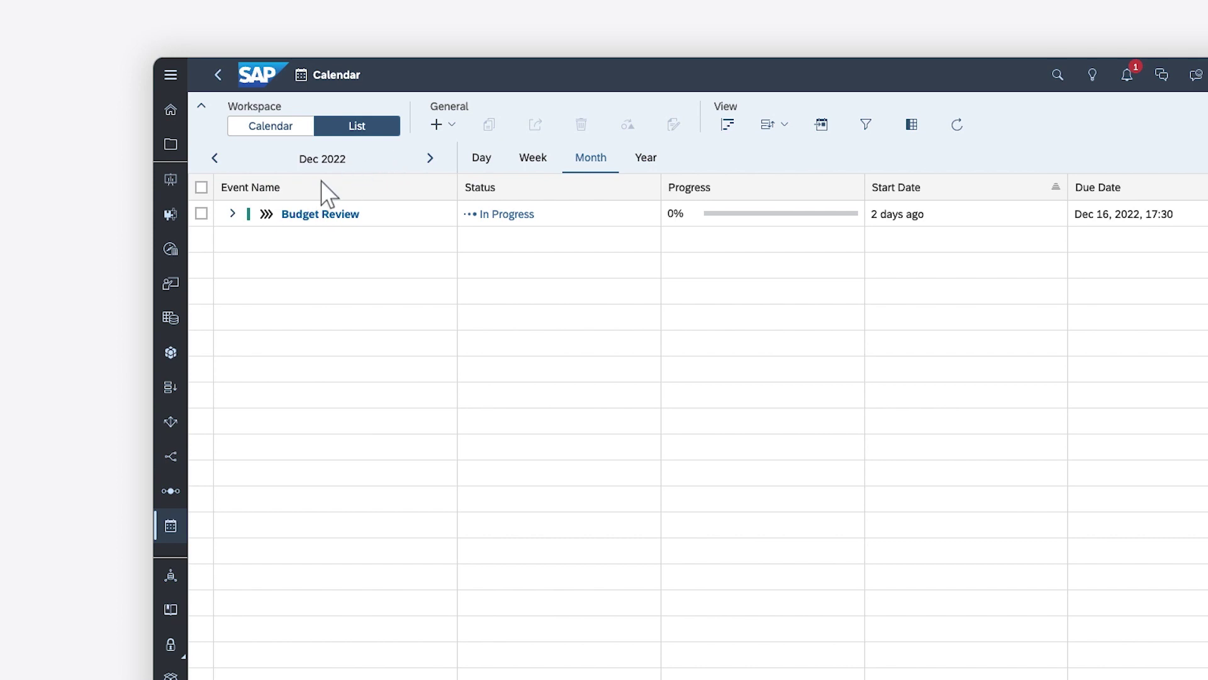
Expand and select the Budget Review process, then show its details panel.
click(231, 213)
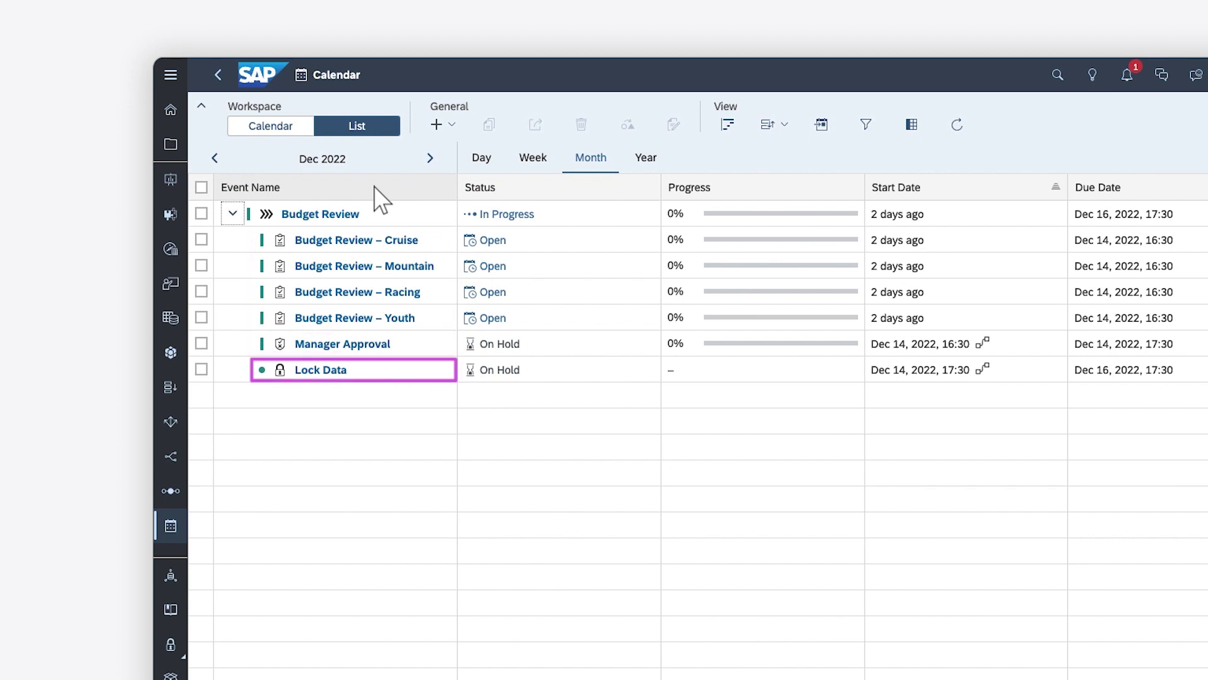
click(394, 213)
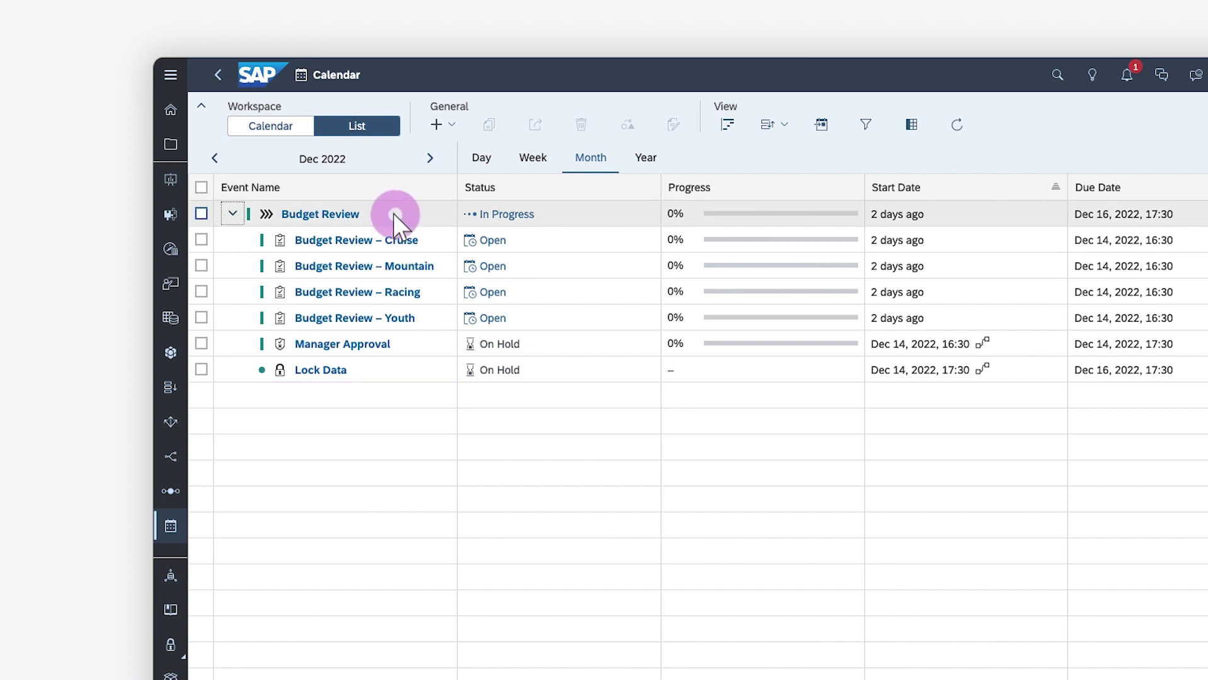
click(1020, 118)
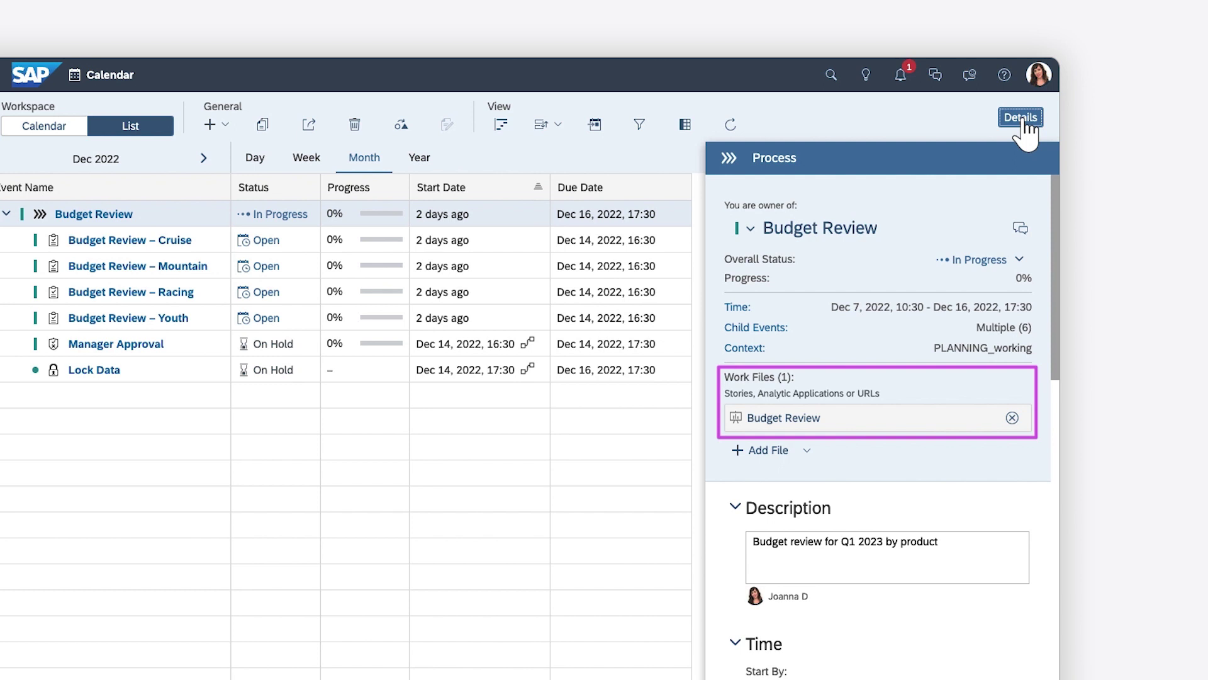
Review the process's Context and People, then show the Budget Review – Cruise task's details.
click(1047, 545)
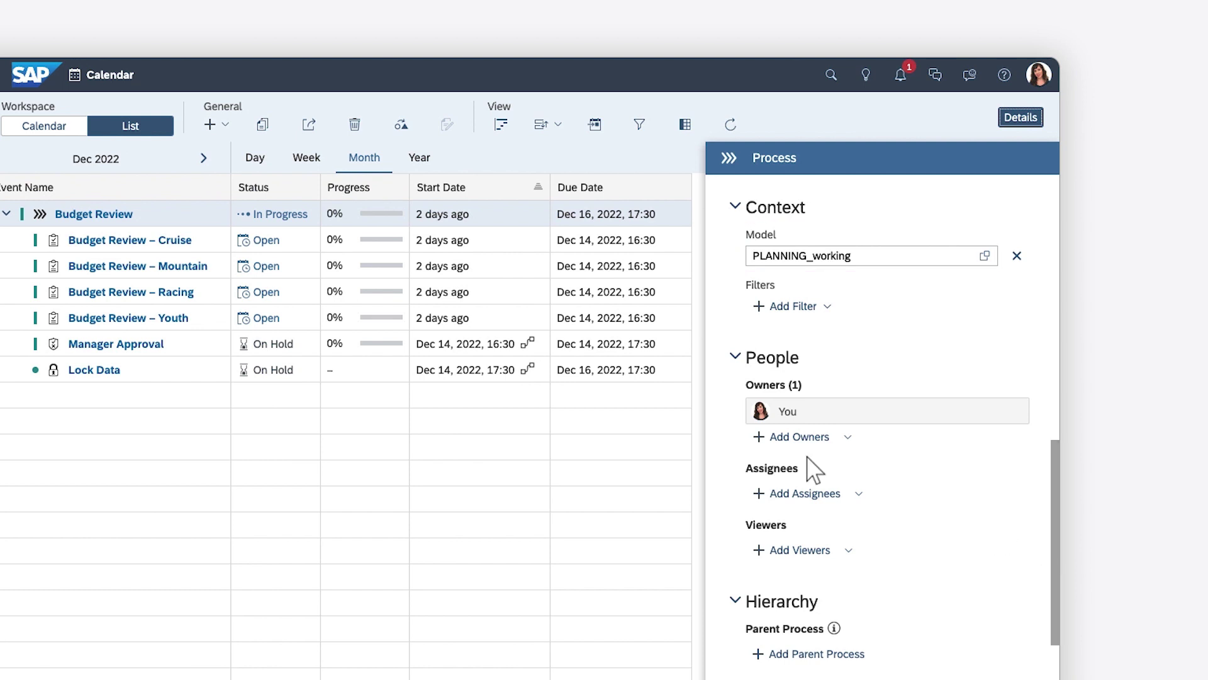
click(205, 239)
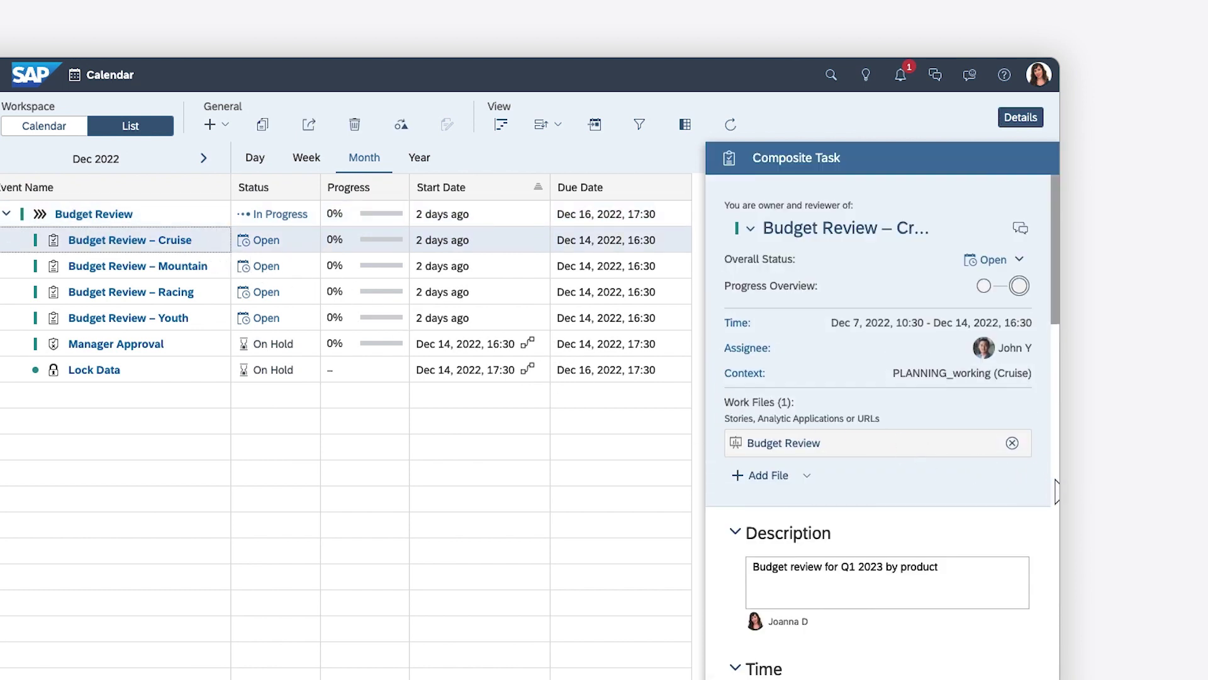
Scroll the Cruise task details to People to check its owner, assignee and reviewer.
scroll(1057, 491, down, 15)
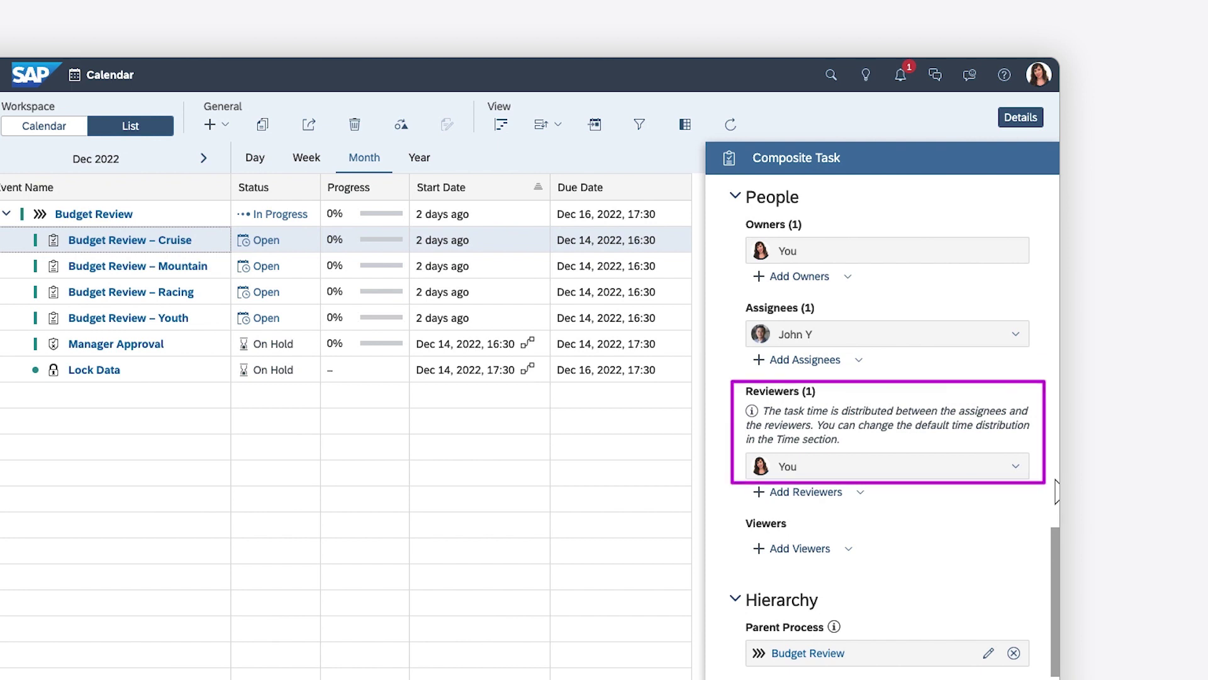
Show the on-hold Manager Approval task's details and check its dependency, then go Home.
click(197, 349)
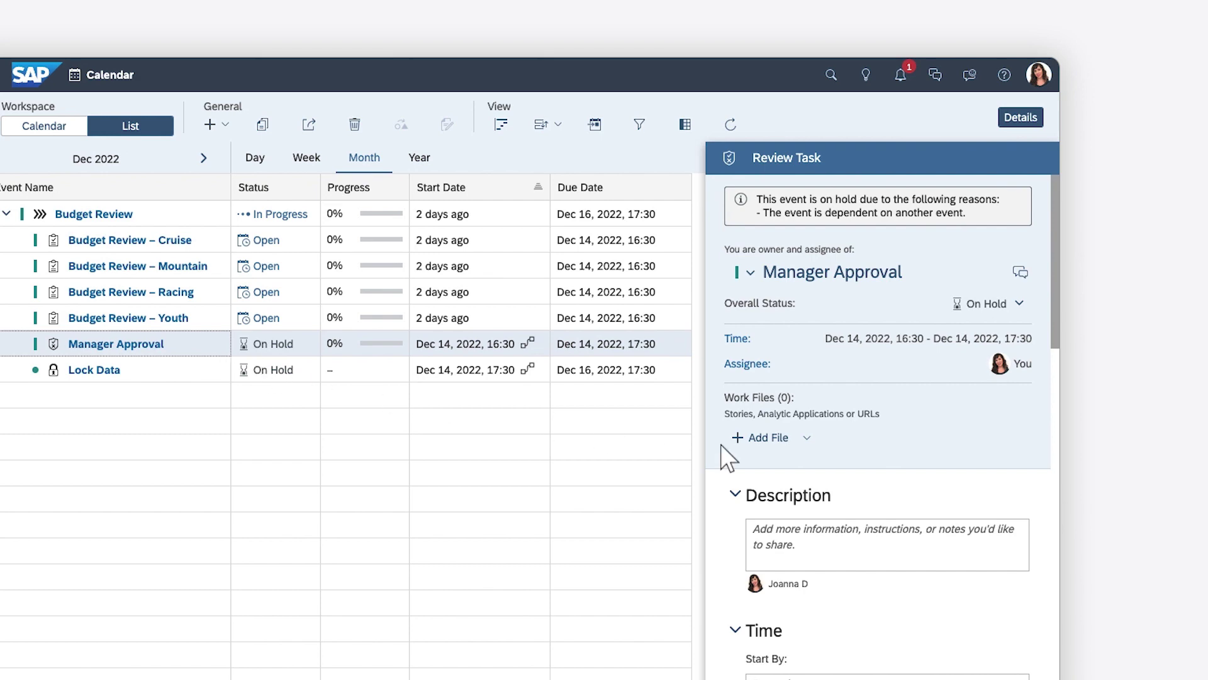
click(1054, 507)
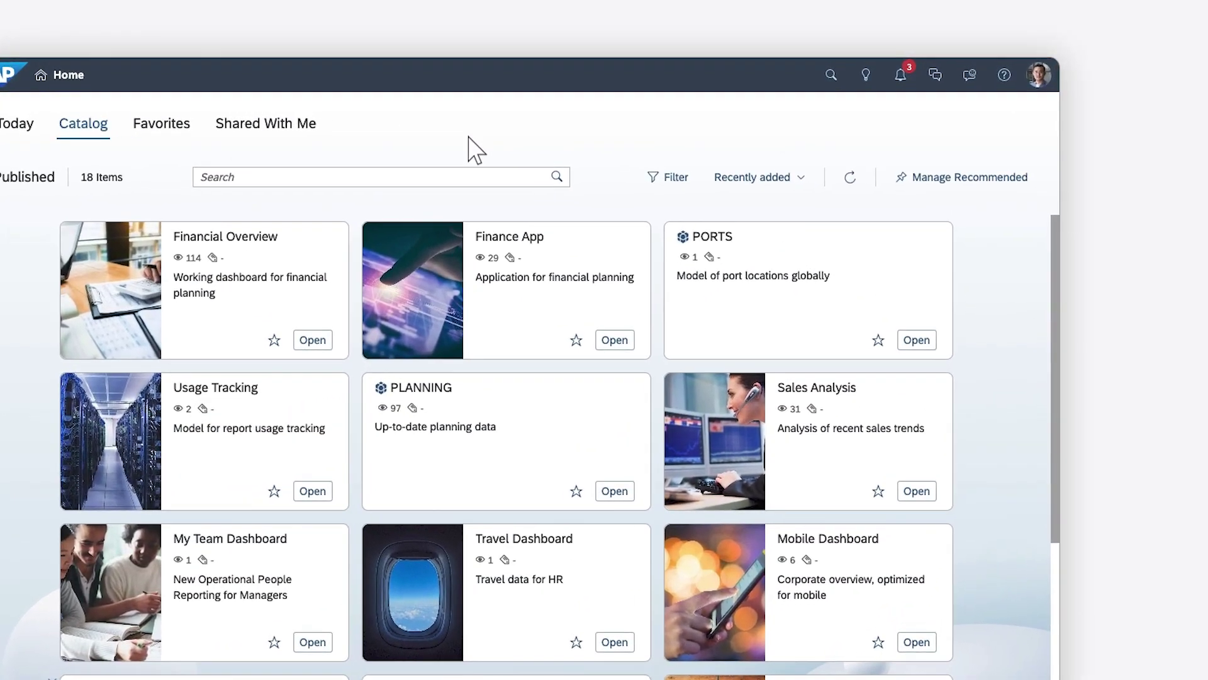
Open the Budget Review – Cruise assignment notification to reach its Budget Review story.
click(932, 75)
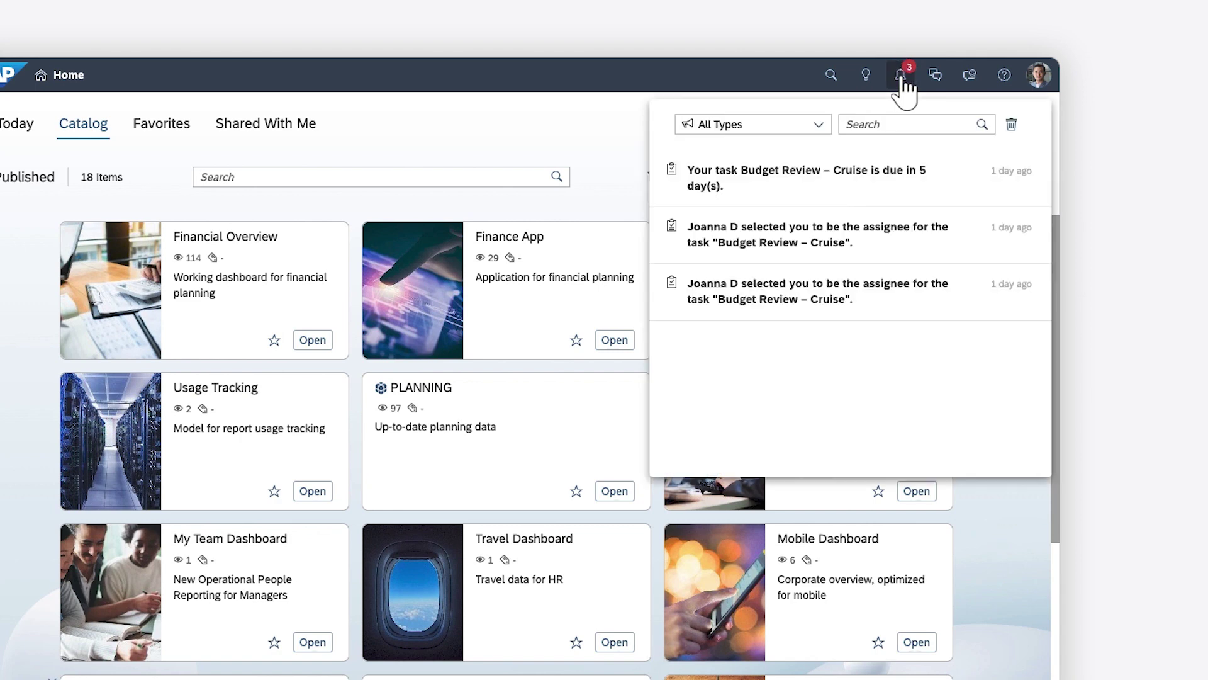
click(768, 291)
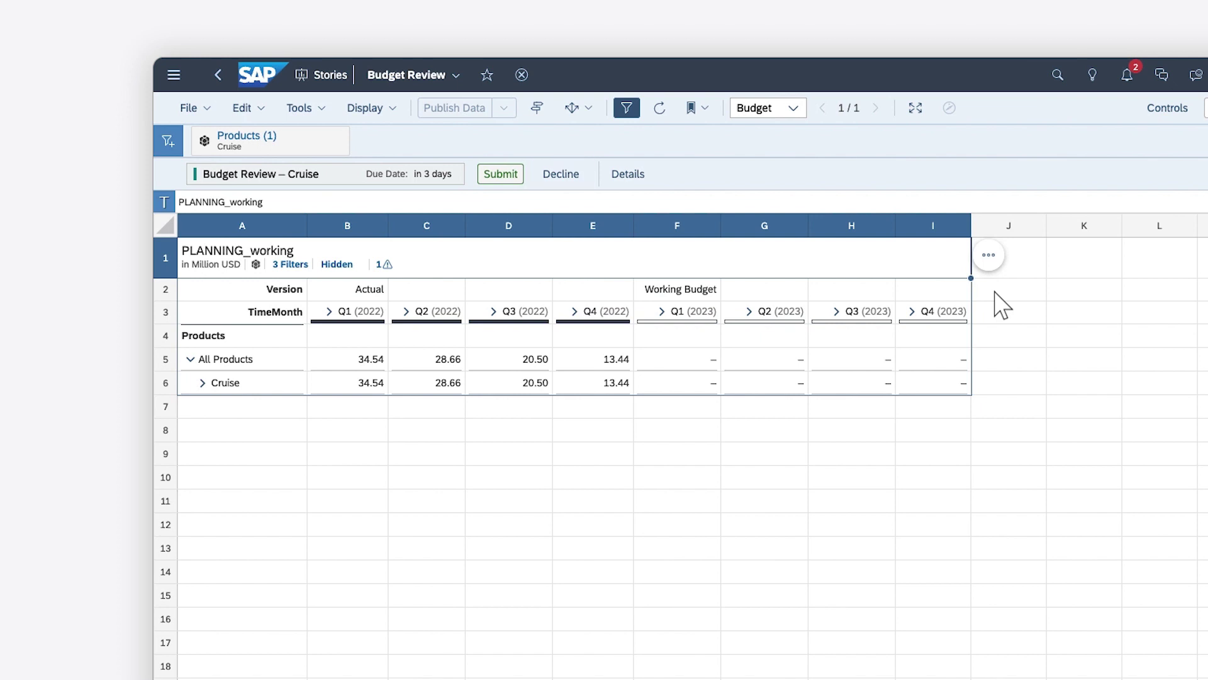
Enter 25.5 million as Cruise's Q1 2023 working budget in F6, then publish and submit.
click(684, 385)
text(25.5 Million)
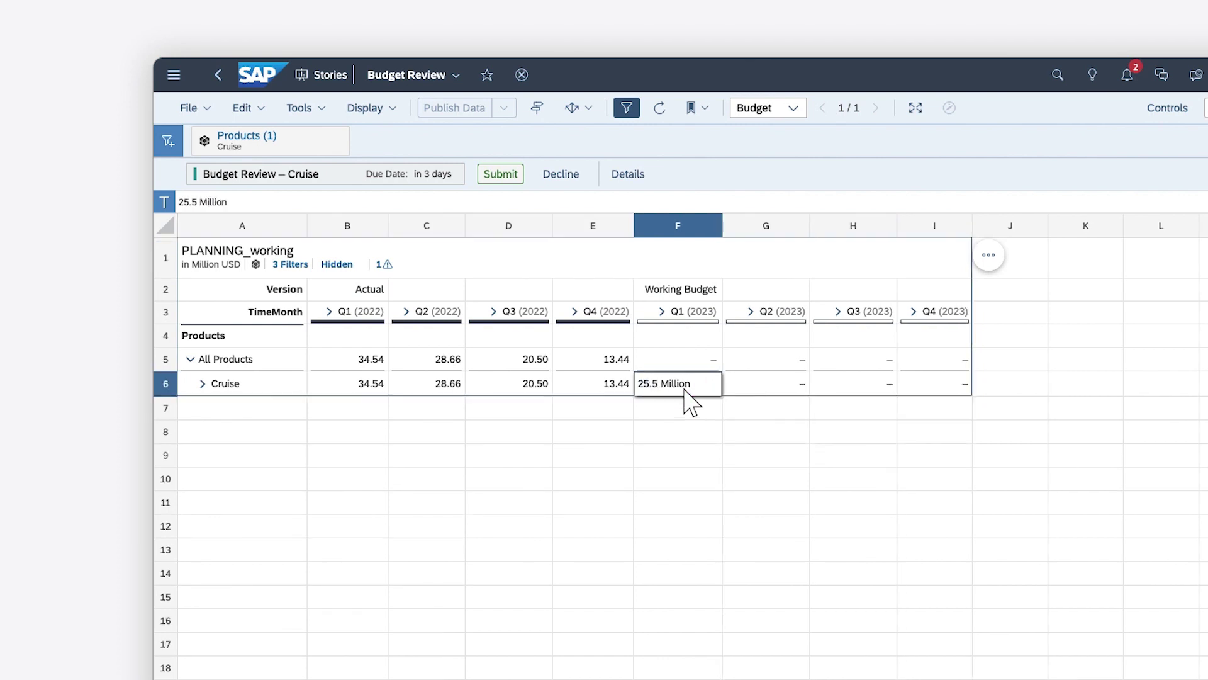
key(Return)
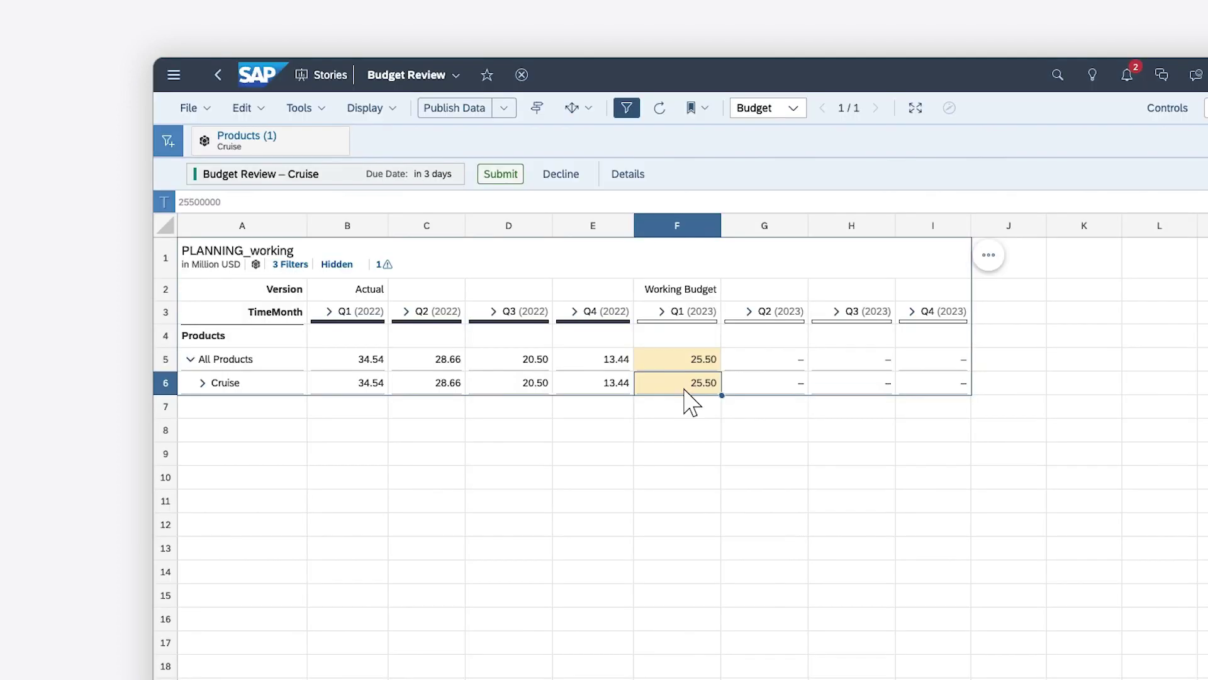
click(503, 177)
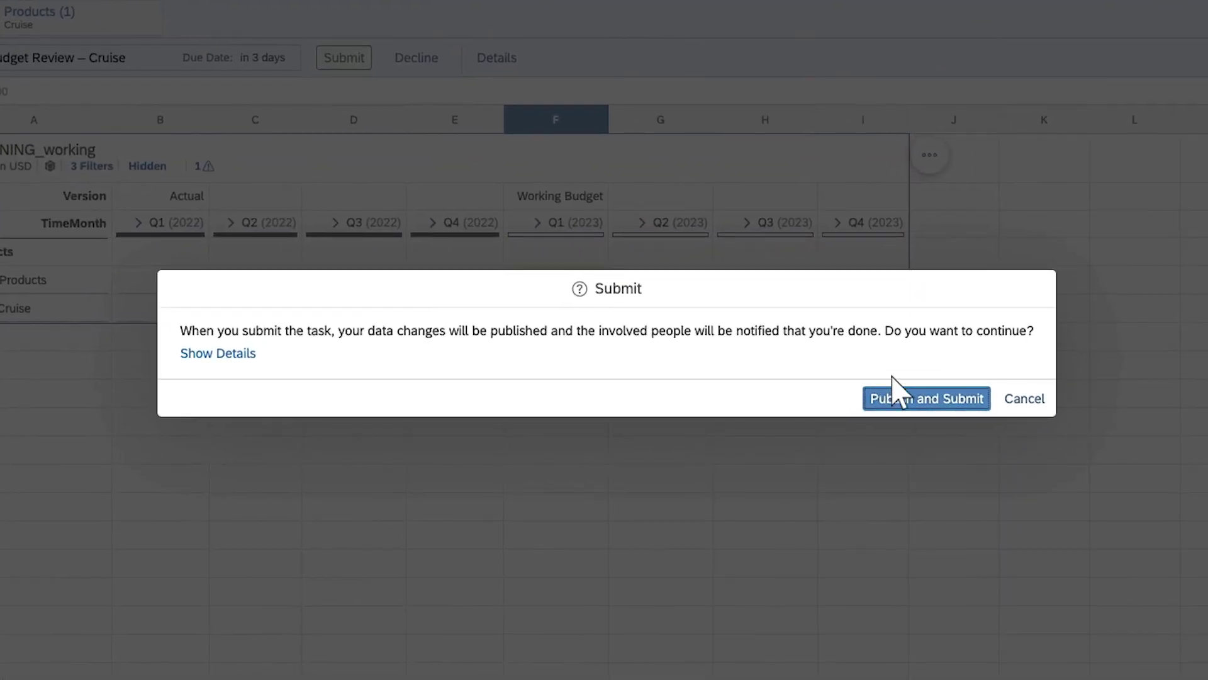
click(988, 458)
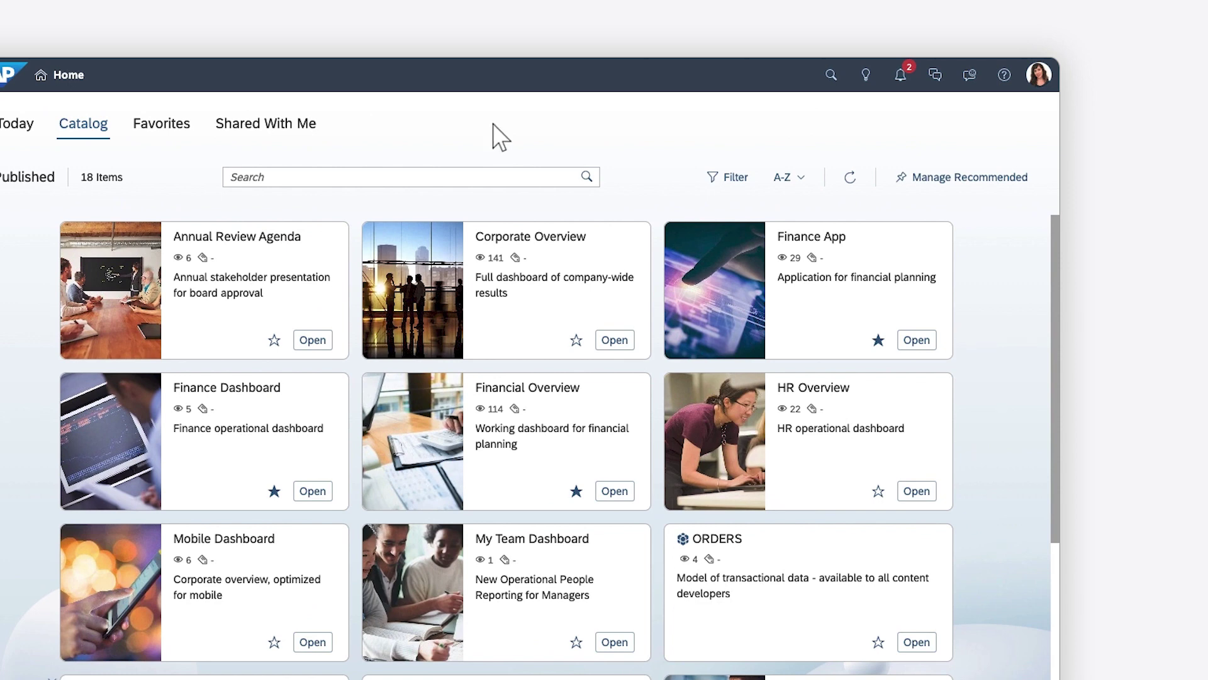
Open the submitted Cruise task from its notification and open its Budget Review work file.
click(902, 77)
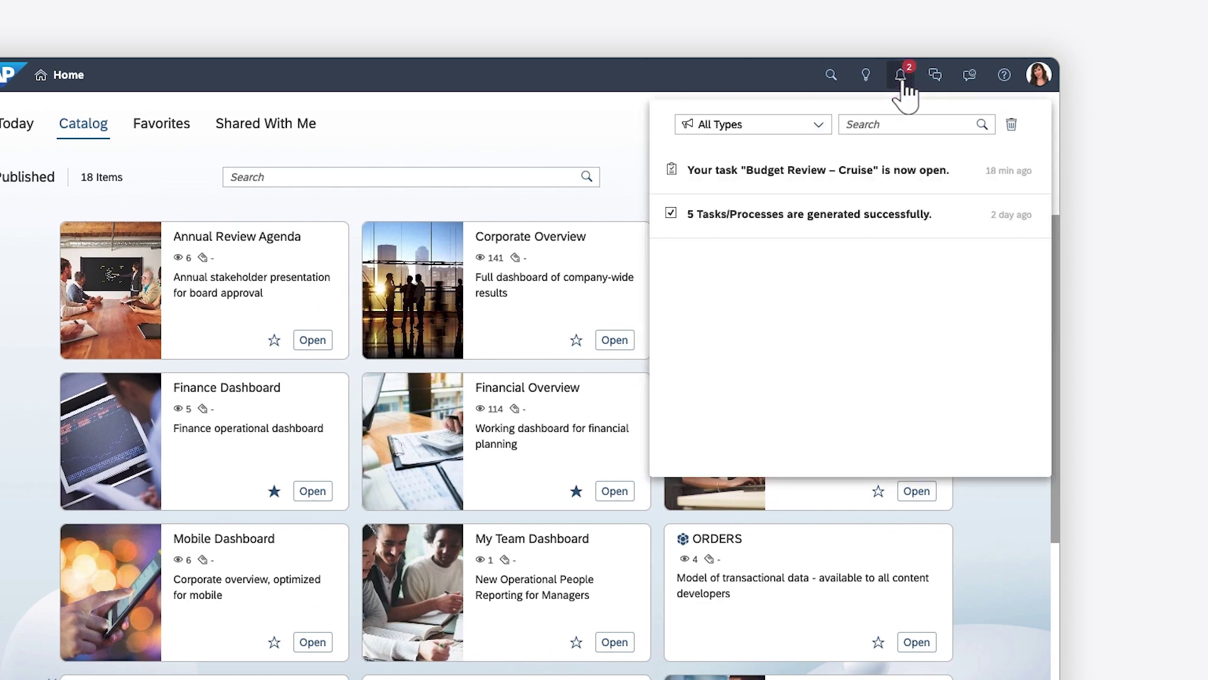
click(812, 172)
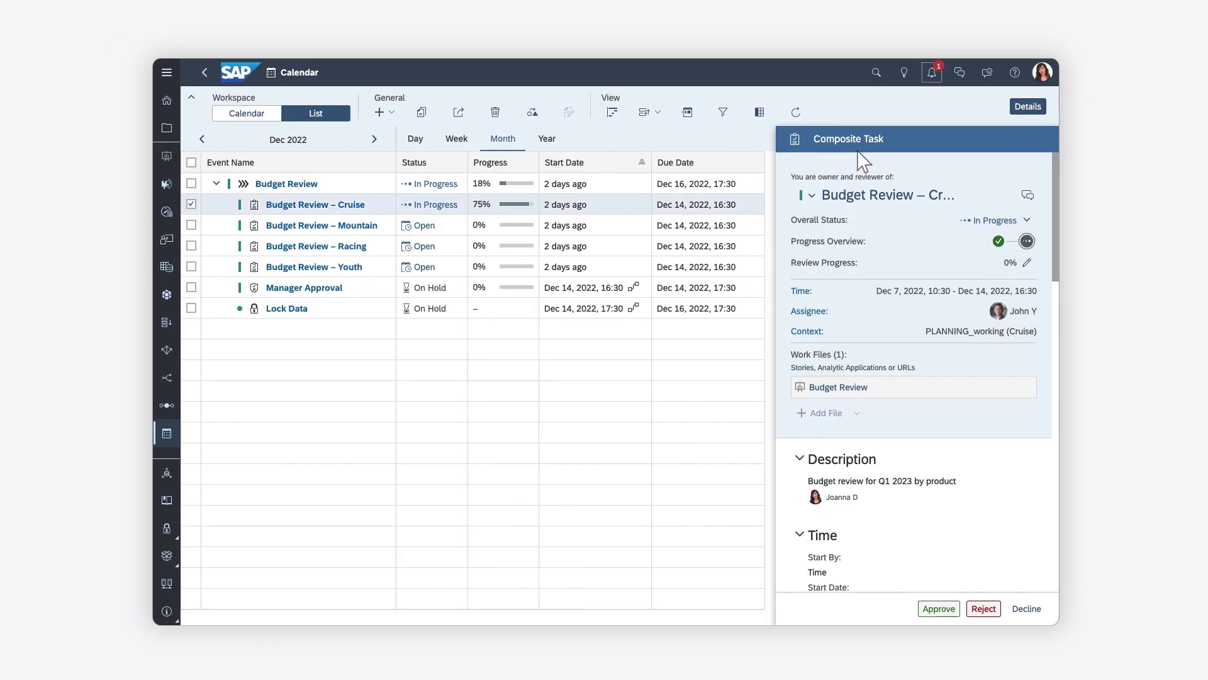
click(837, 386)
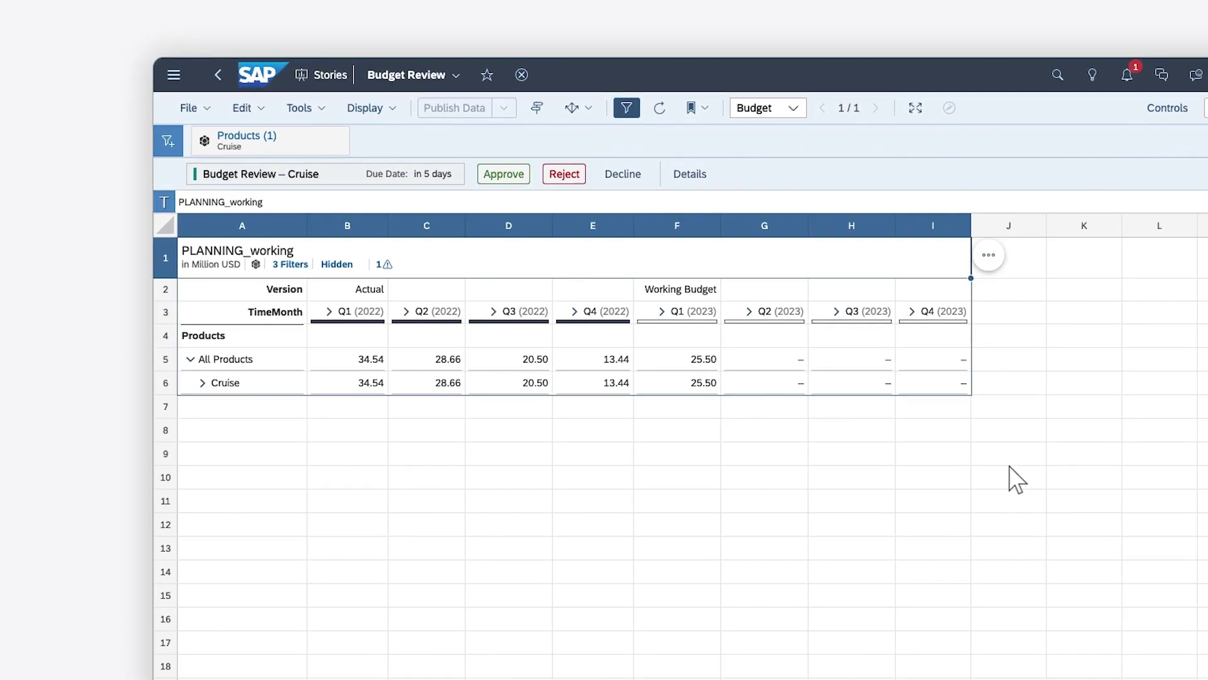
Reject the Cruise budget submission and confirm the rejection.
click(570, 180)
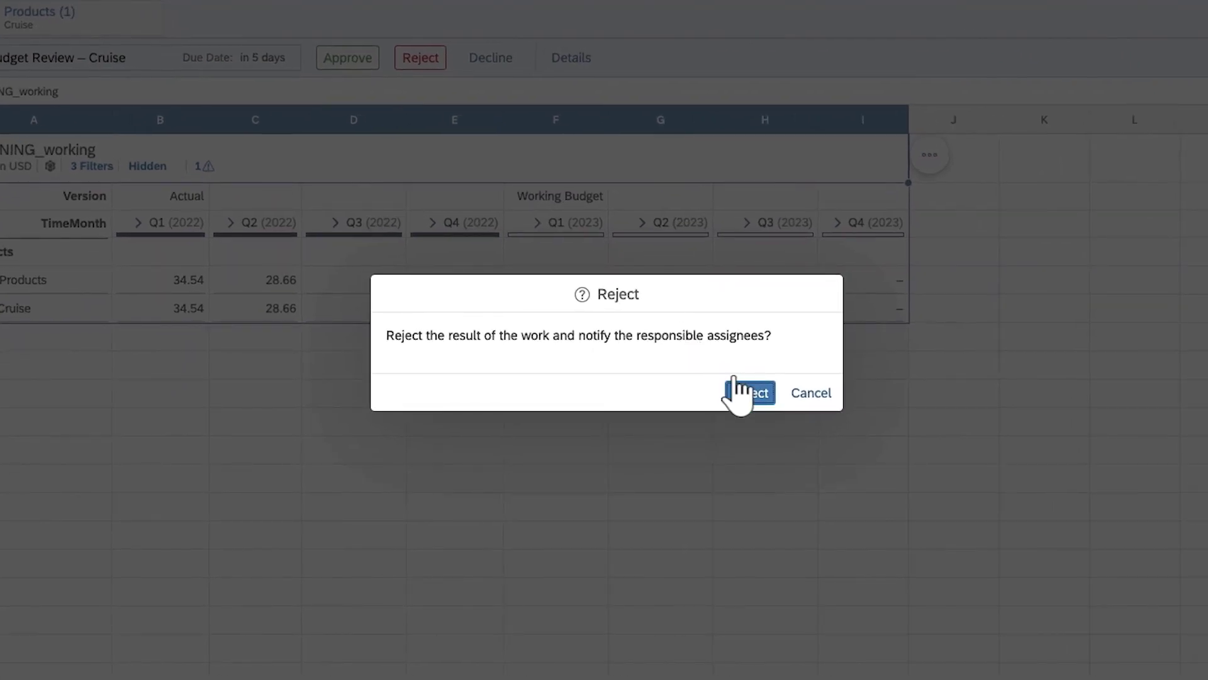
click(841, 455)
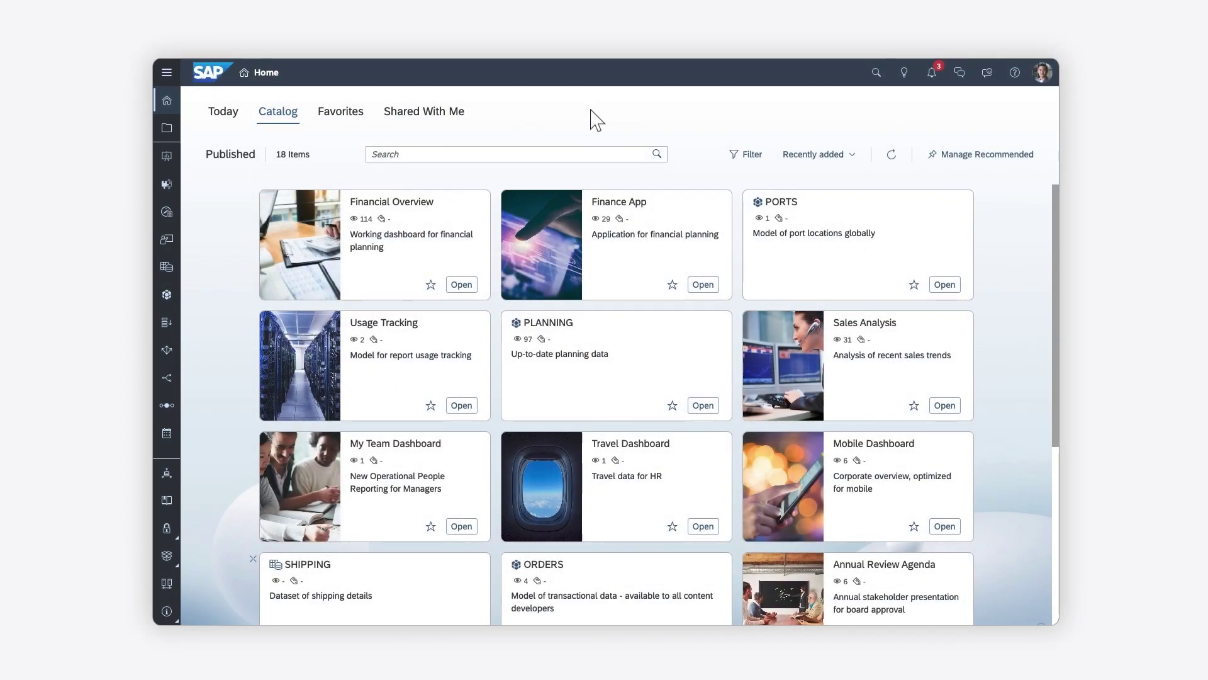
From the reopened-task notification, change Cruise's Q1 2023 budget in F6 to 28.50 million and resubmit.
click(930, 78)
click(844, 155)
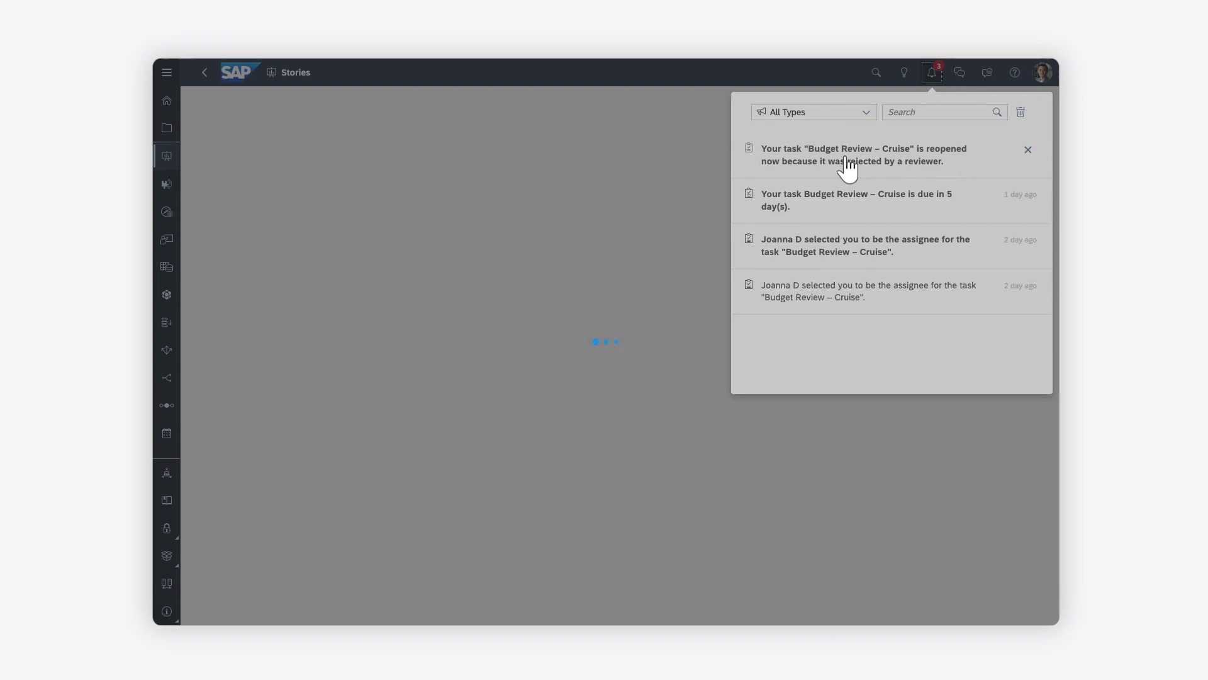
double_click(590, 320)
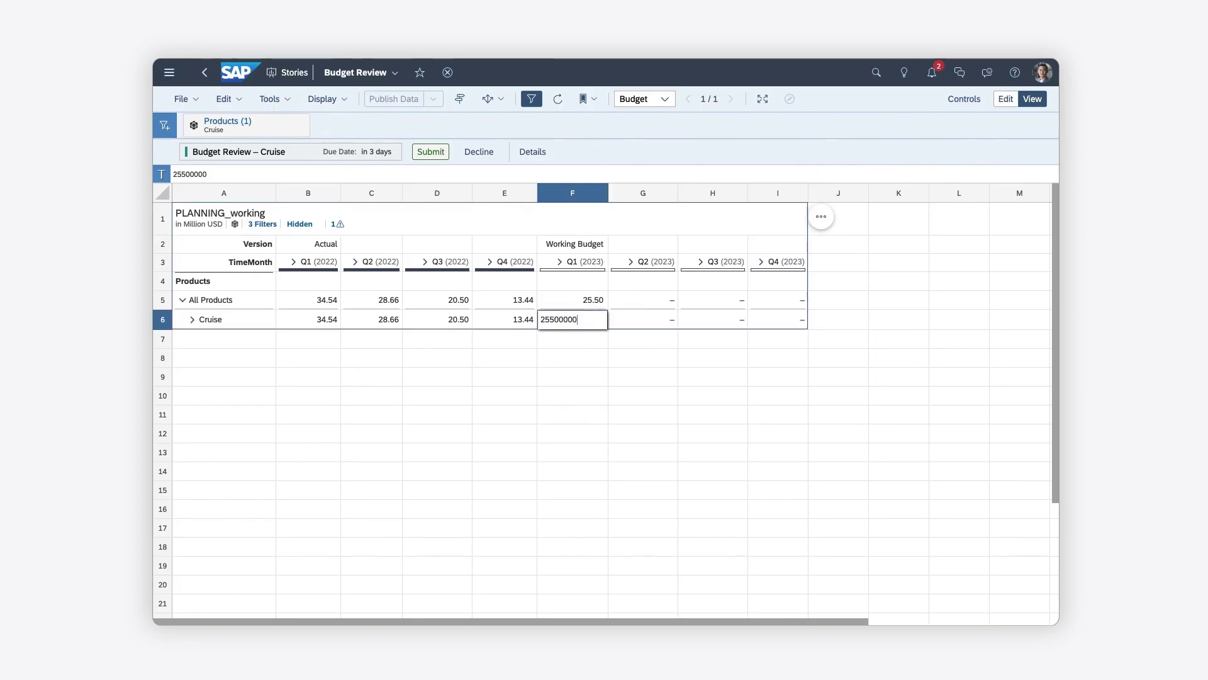
text(8)
key(Return)
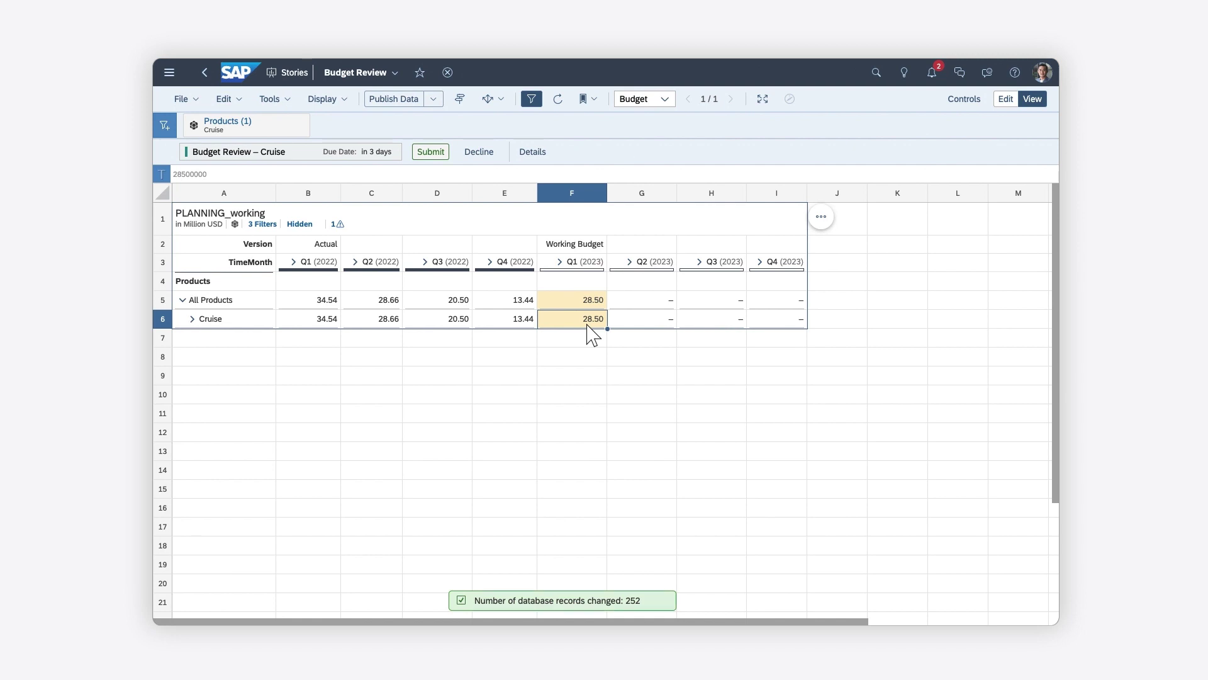
click(432, 152)
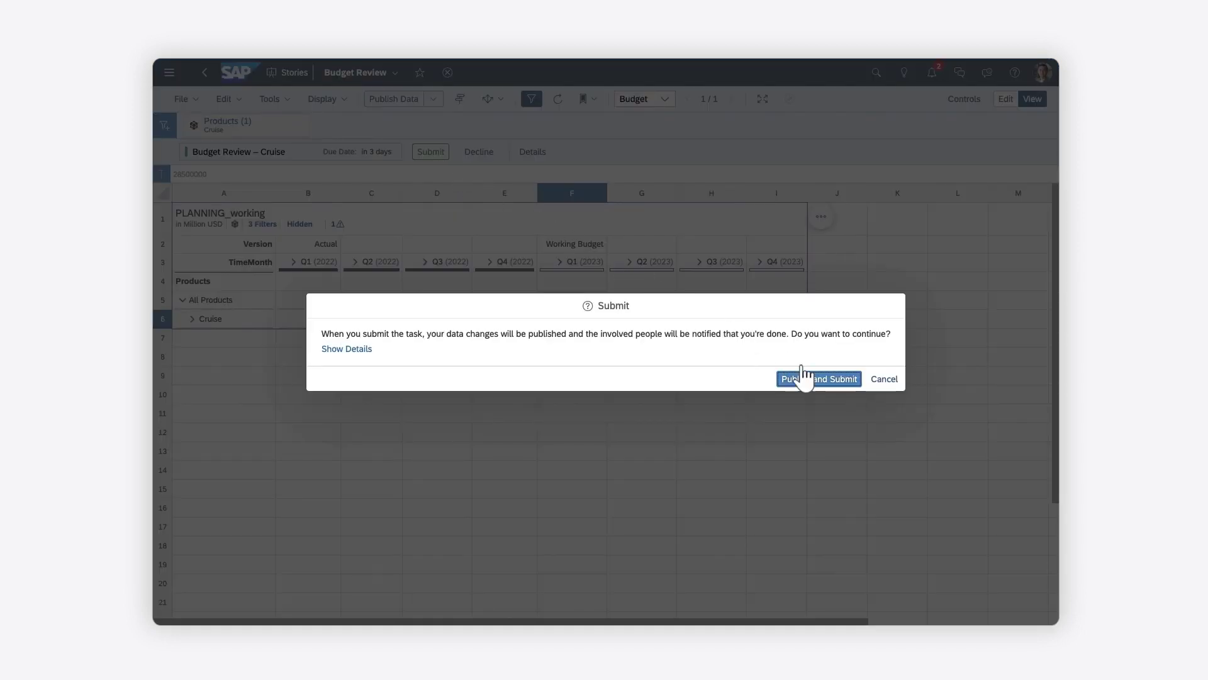
click(821, 379)
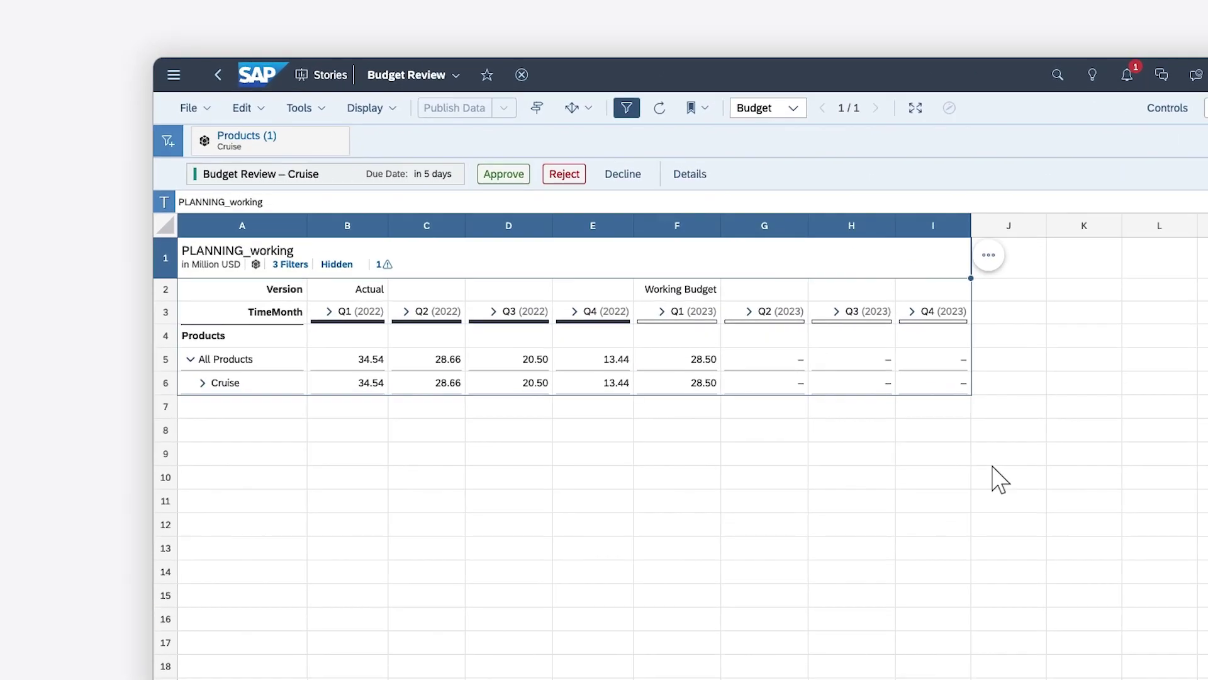
Approve the Cruise budget task, confirm, and go back to the task calendar.
click(505, 178)
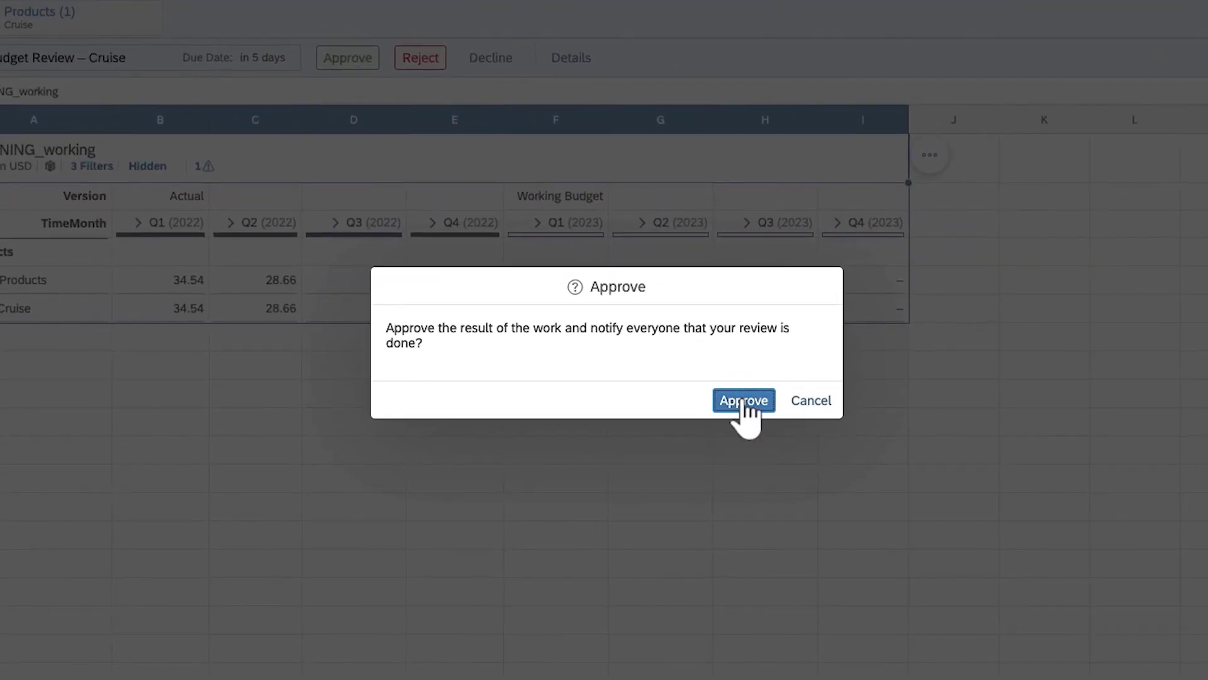
click(743, 403)
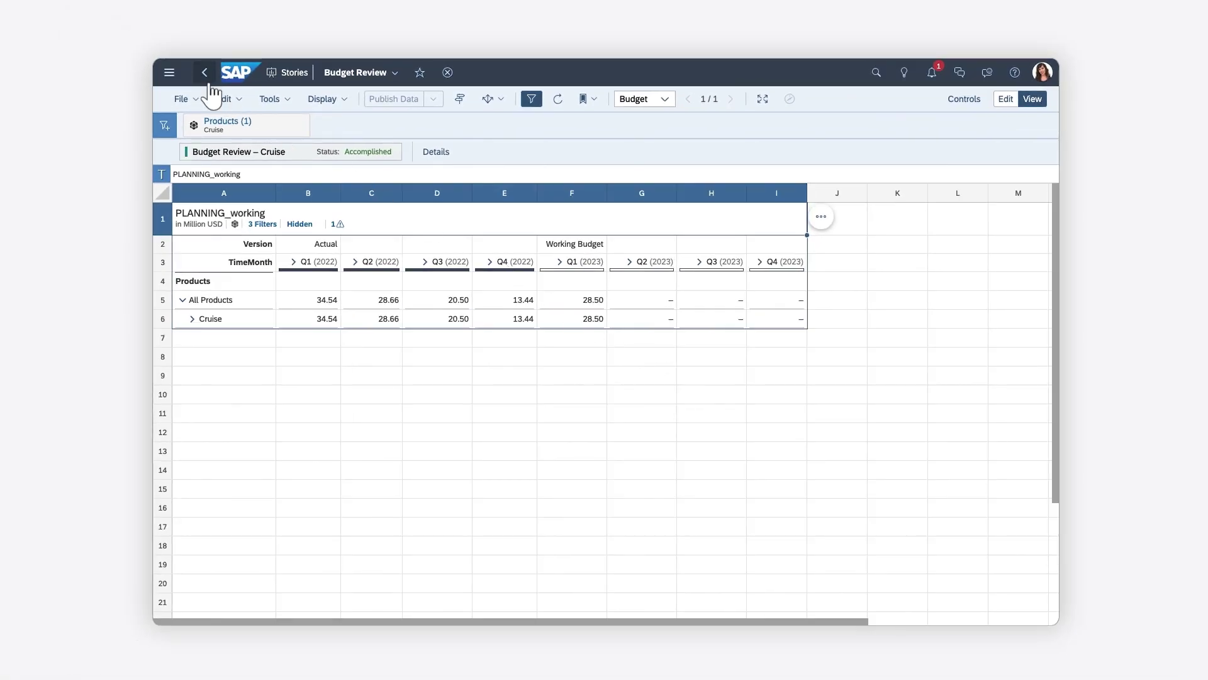
click(204, 72)
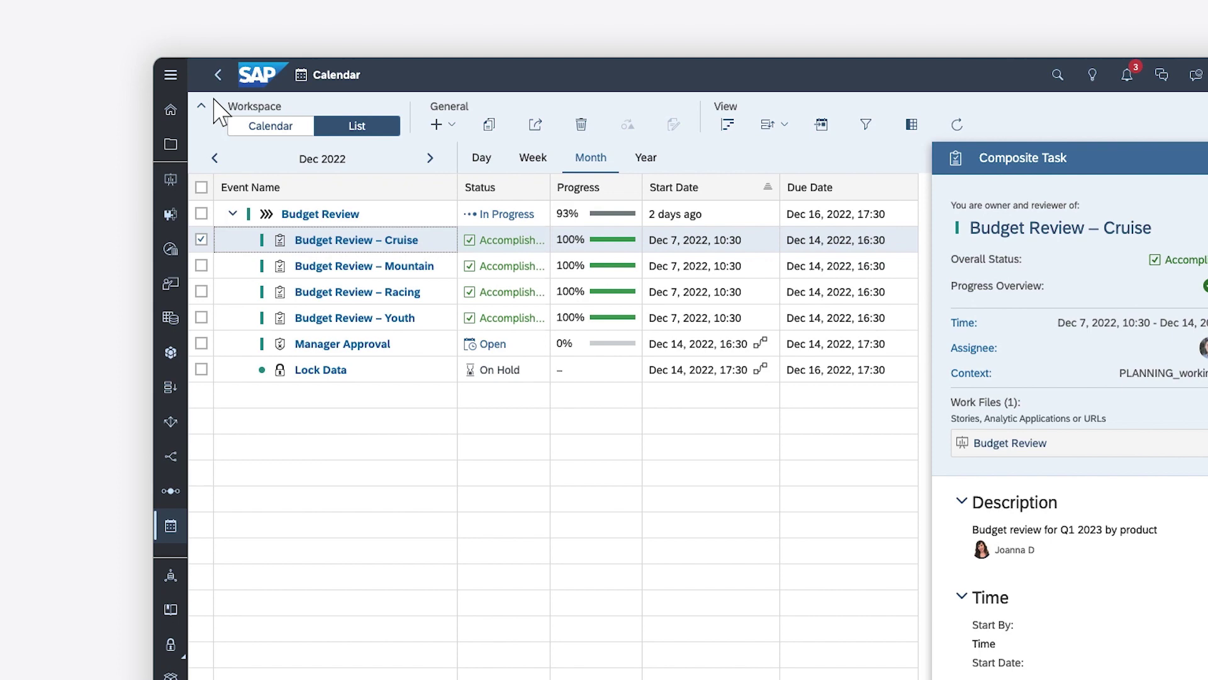
Approve the Manager Approval task in its Review Task panel and confirm the approval.
click(424, 343)
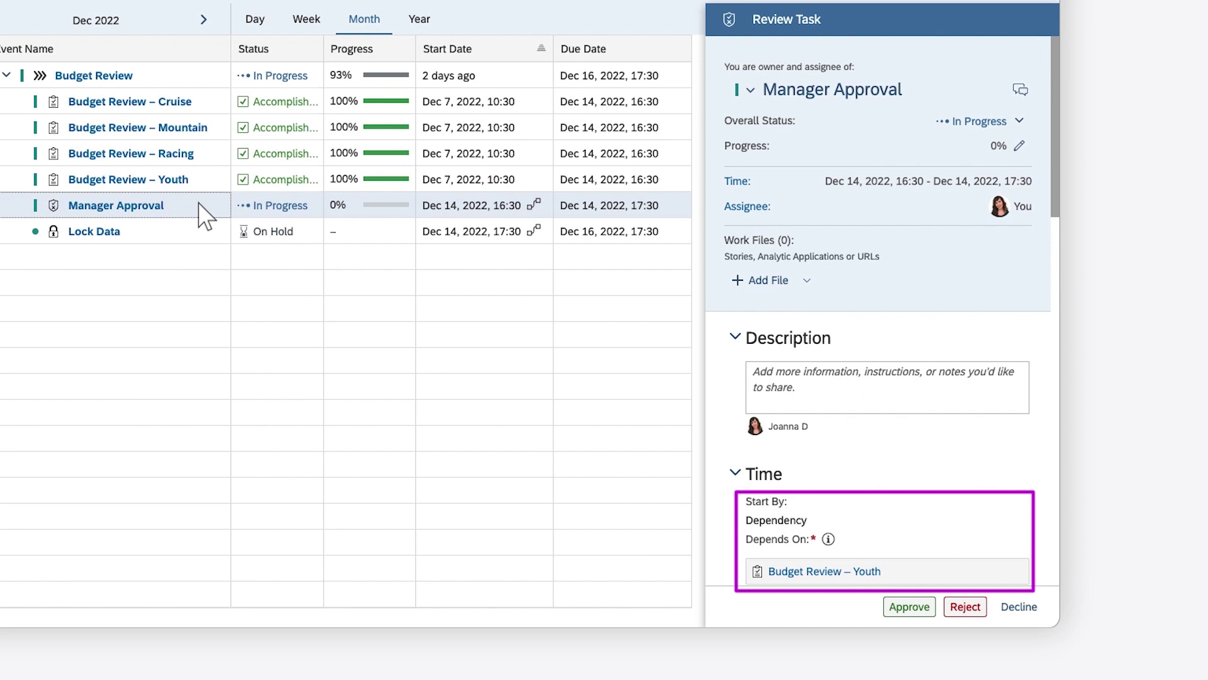
click(912, 607)
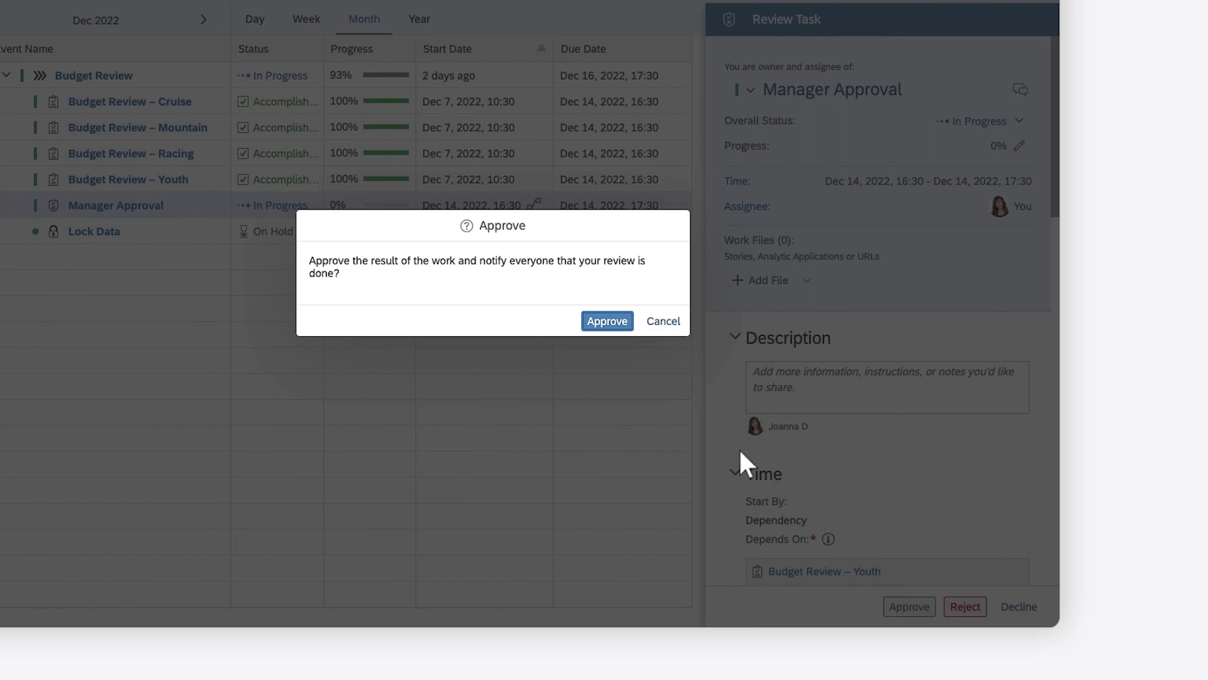
click(608, 321)
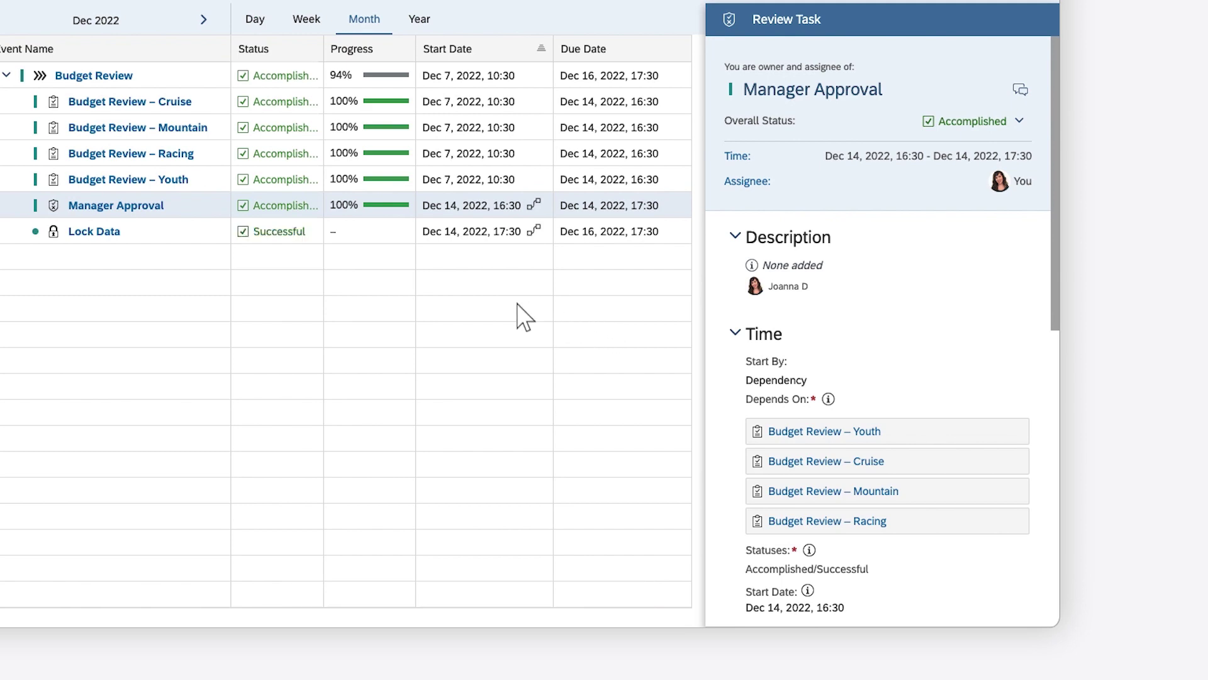
Show the Lock Data task's Data Locking Task details to verify the data is locked.
click(209, 237)
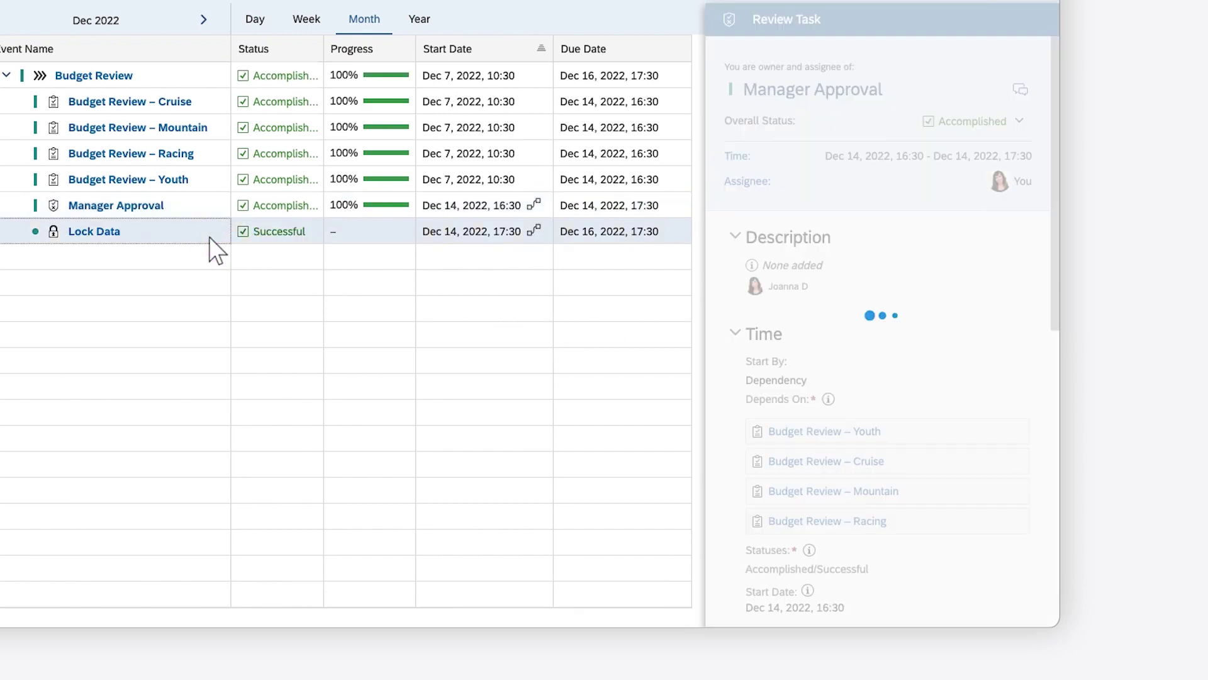